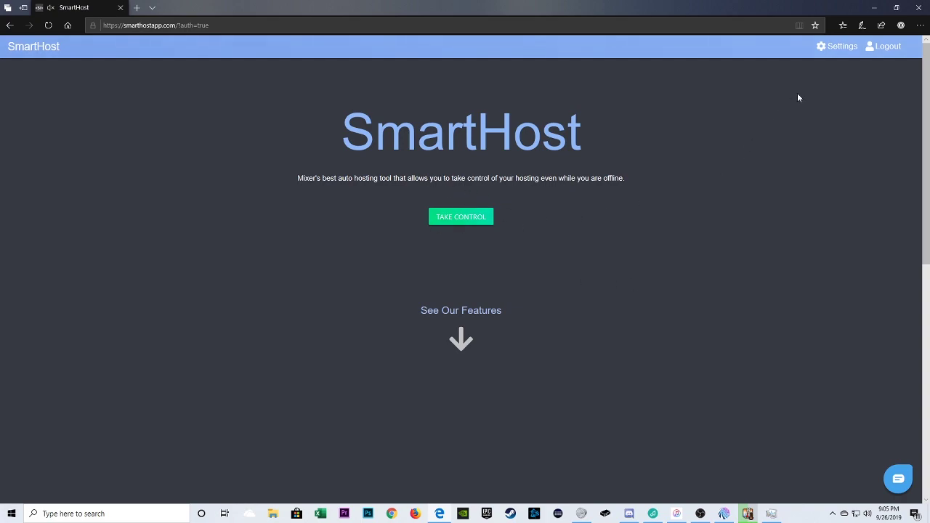
Open the host settings and switch the hosting style from Followed Users to Channels List
{"action": "left_click", "coordinate": [826, 48]}
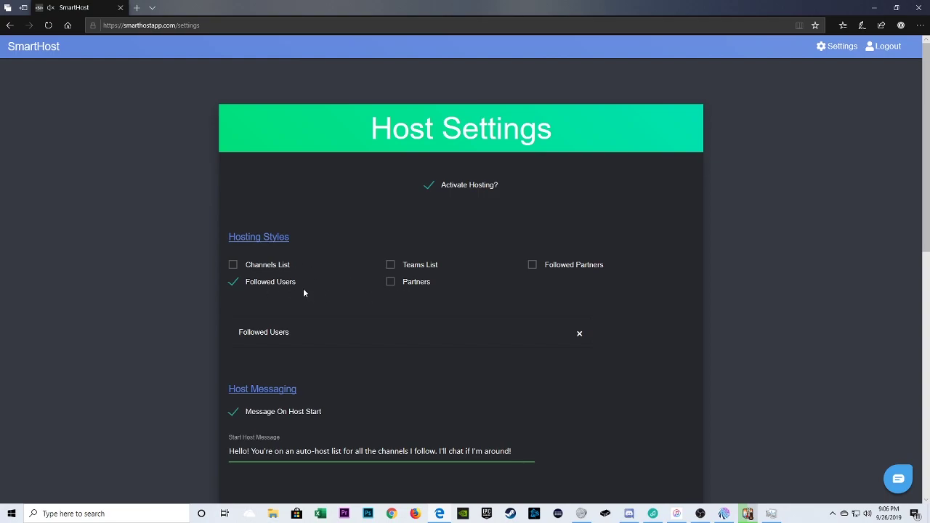
{"action": "left_click", "coordinate": [233, 282]}
{"action": "left_click", "coordinate": [233, 266]}
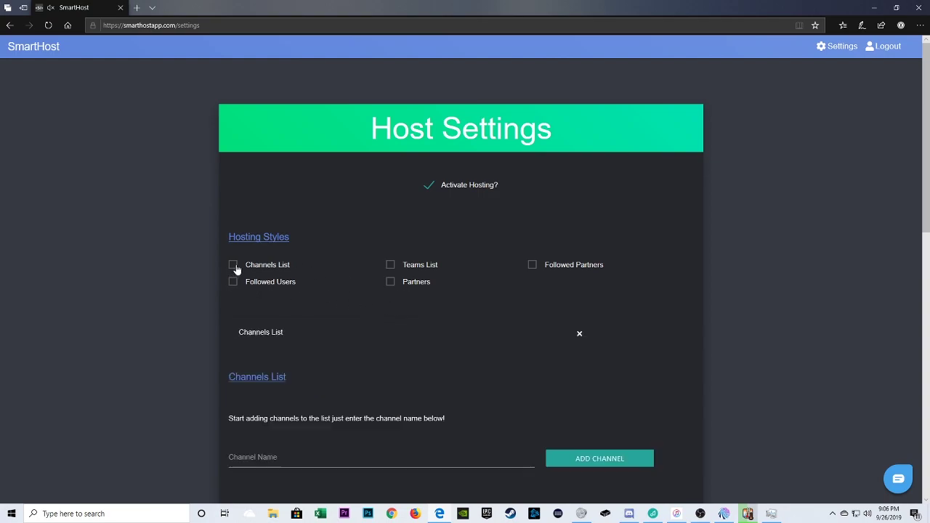
Add the channels misshenley, legit_kachow and lostsoulbrand to the Channels List
{"action": "scroll", "coordinate": [454, 358], "scroll_direction": "down", "scroll_amount": 2}
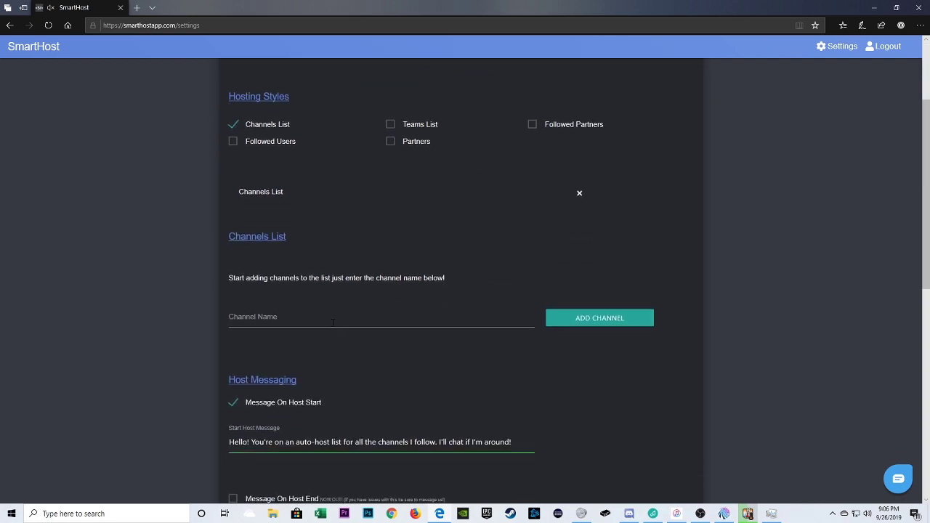
{"action": "left_click", "coordinate": [501, 320]}
{"action": "type", "text": "misshenley"}
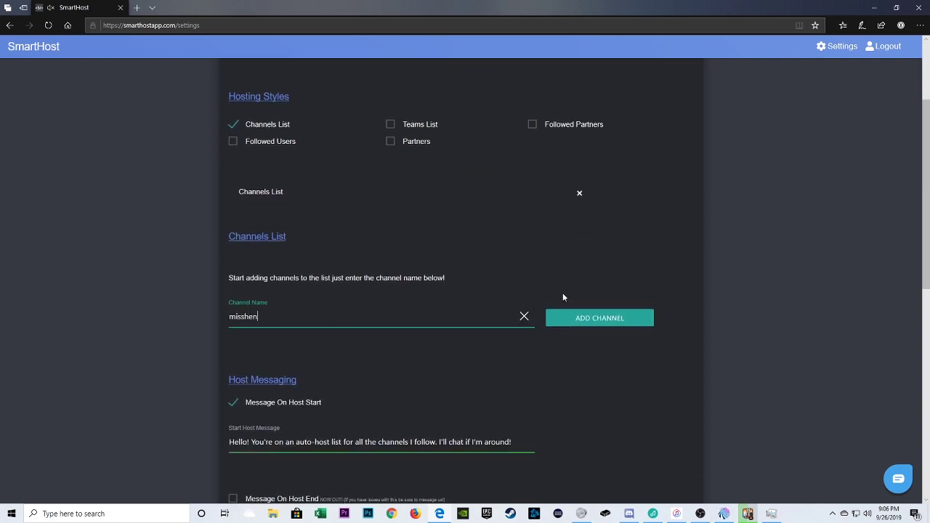
{"action": "left_click", "coordinate": [590, 322]}
{"action": "left_click", "coordinate": [336, 335]}
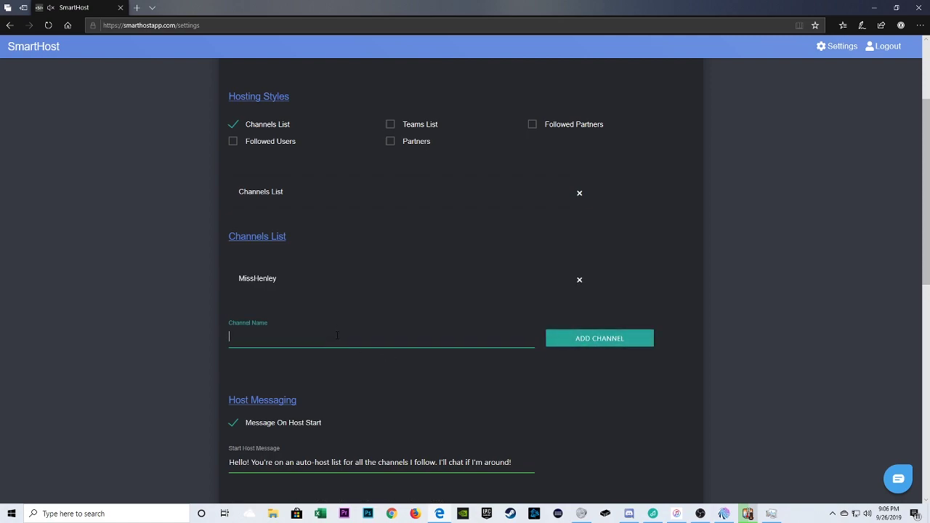
{"action": "type", "text": "legit_kachow"}
{"action": "key", "text": "Return"}
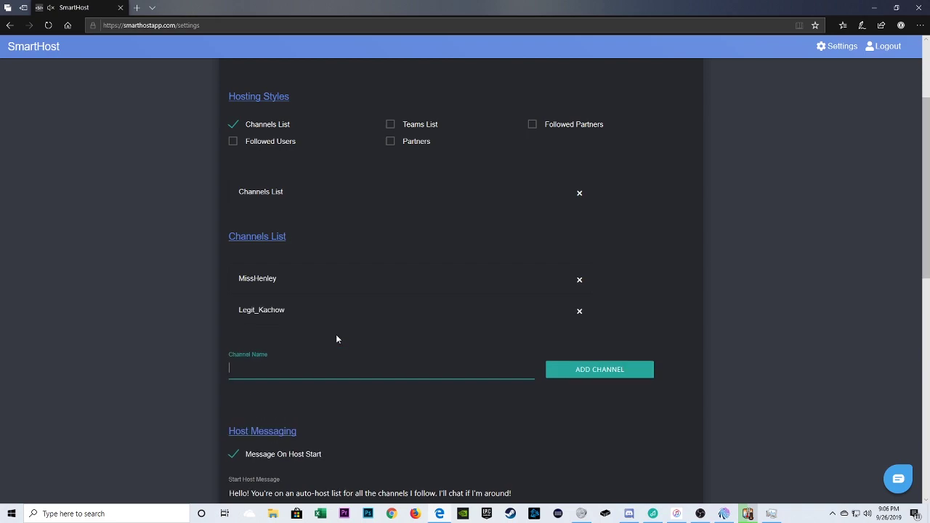
{"action": "type", "text": "lostsoulbrand"}
{"action": "key", "text": "Return"}
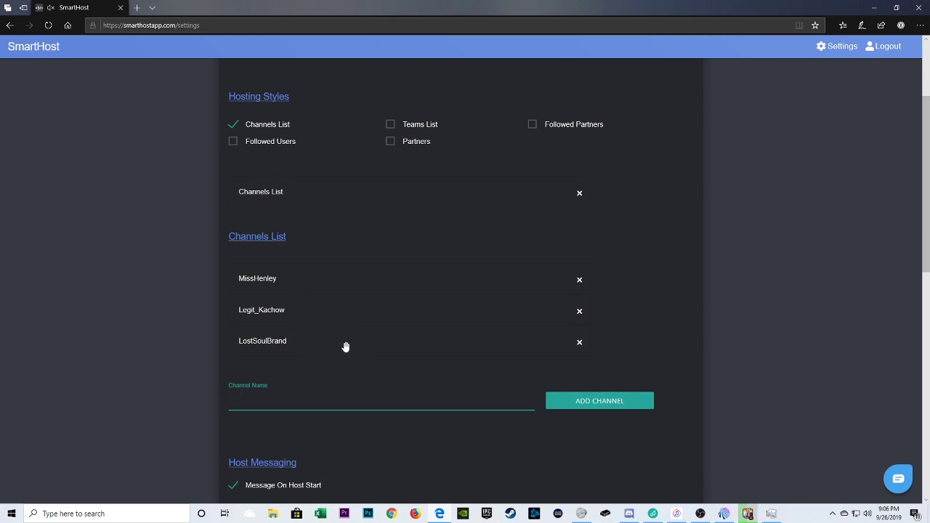
Reorder the Channels List with LostSoulBrand moved to the first place, and remove all three channels
{"action": "left_click_drag", "start_coordinate": [346, 345], "coordinate": [378, 266]}
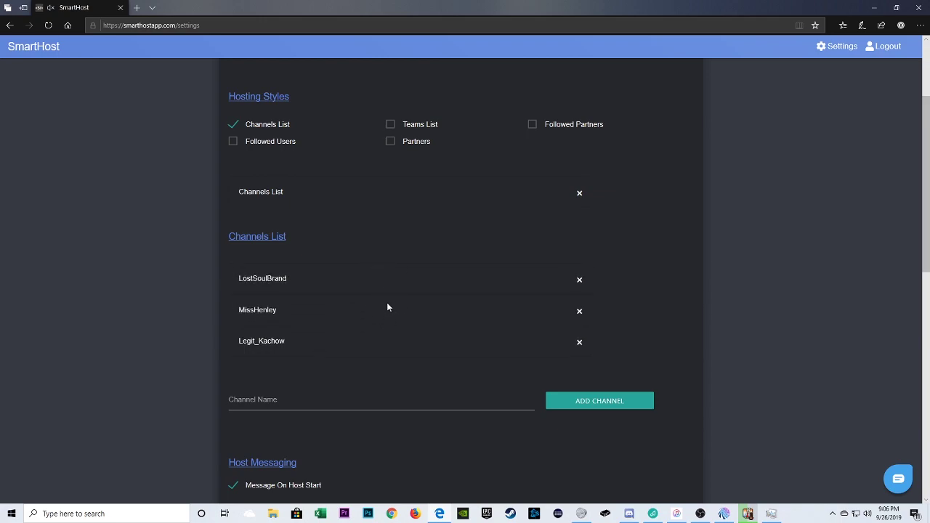
{"action": "left_click_drag", "start_coordinate": [388, 307], "coordinate": [397, 278]}
{"action": "left_click", "coordinate": [579, 280]}
{"action": "left_click", "coordinate": [579, 280]}
{"action": "left_click", "coordinate": [579, 280]}
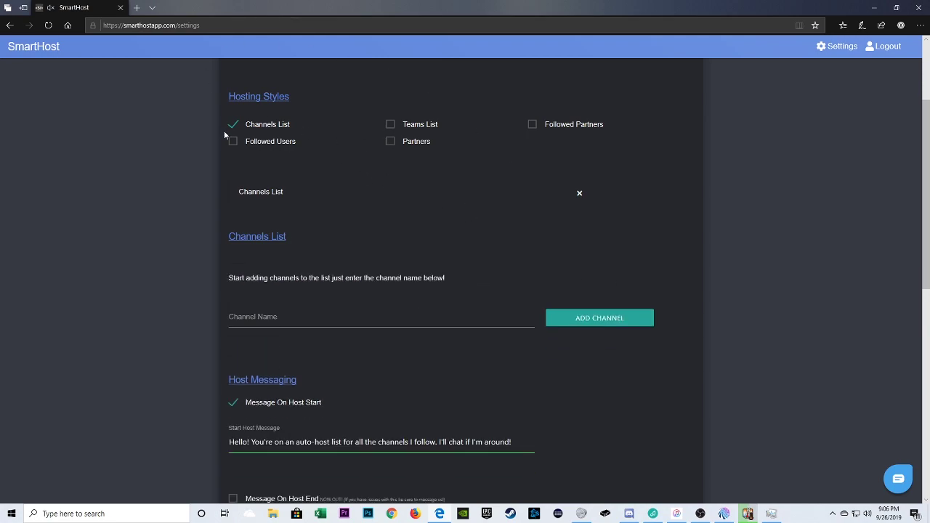
Turn off the Channels List hosting style, and switch Followed Users on and off again
{"action": "left_click", "coordinate": [231, 125]}
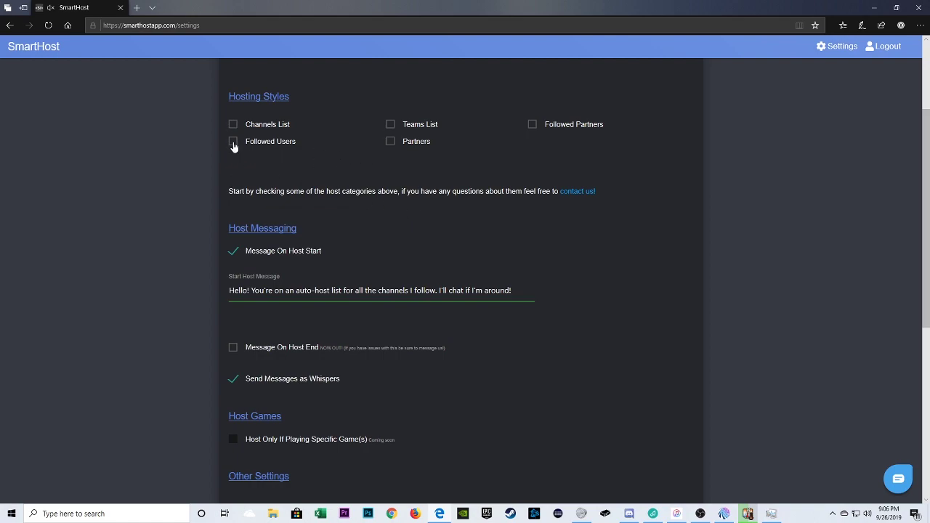
{"action": "left_click", "coordinate": [233, 143]}
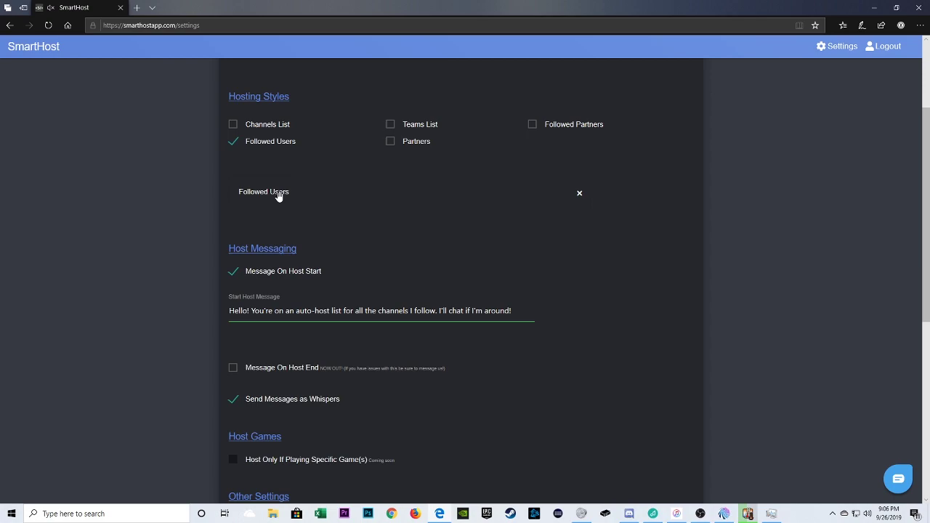
{"action": "left_click", "coordinate": [233, 142]}
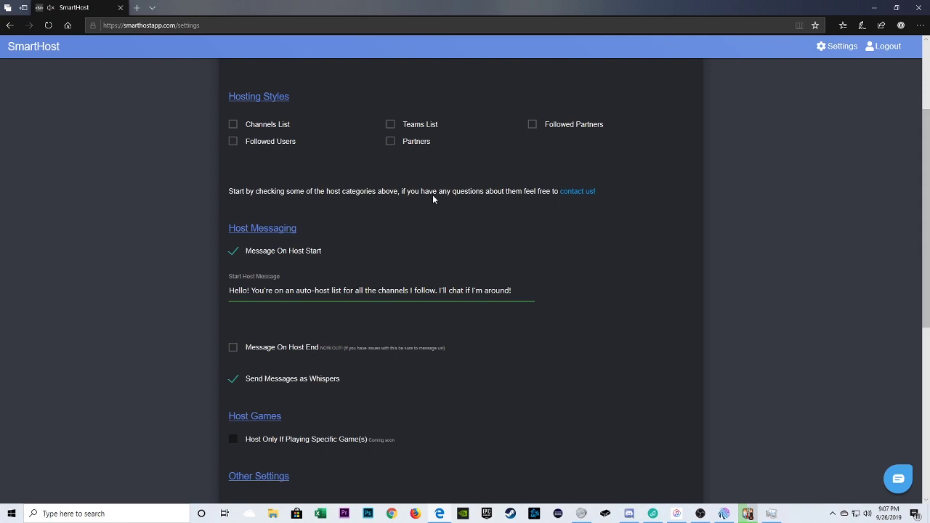
Try the Teams List hosting style with its team name entry, and turn it off again
{"action": "left_click", "coordinate": [390, 125]}
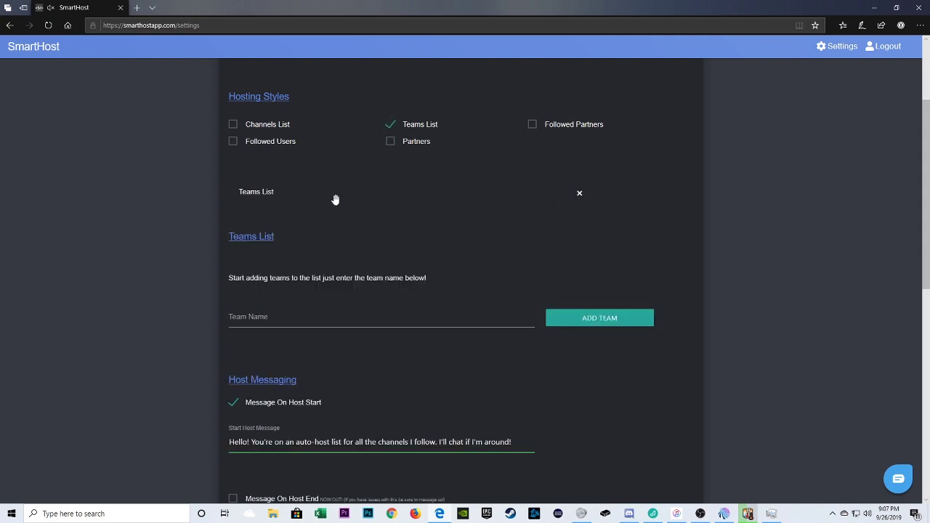
{"action": "left_click", "coordinate": [271, 320]}
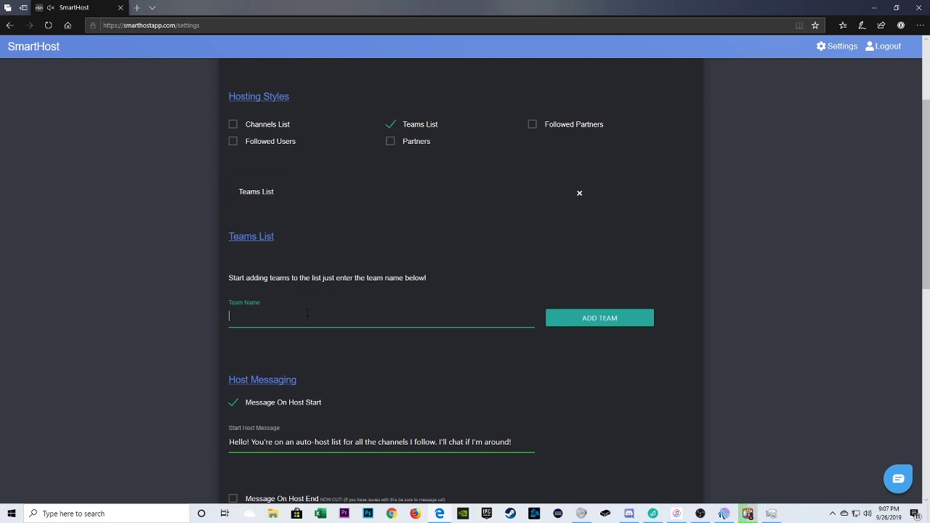
{"action": "left_click", "coordinate": [390, 126]}
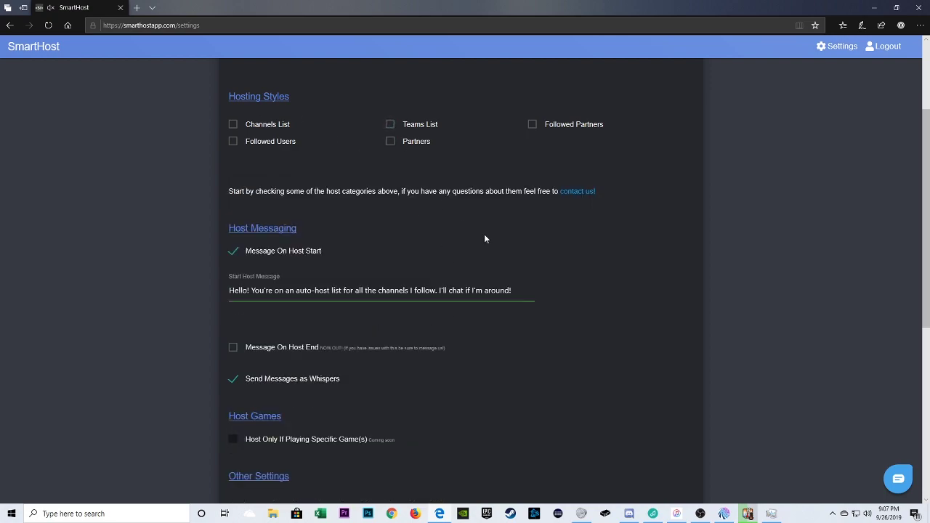
Try the Followed Users, Partners and Followed Partners hosting styles, turning each one off again
{"action": "left_click", "coordinate": [390, 142]}
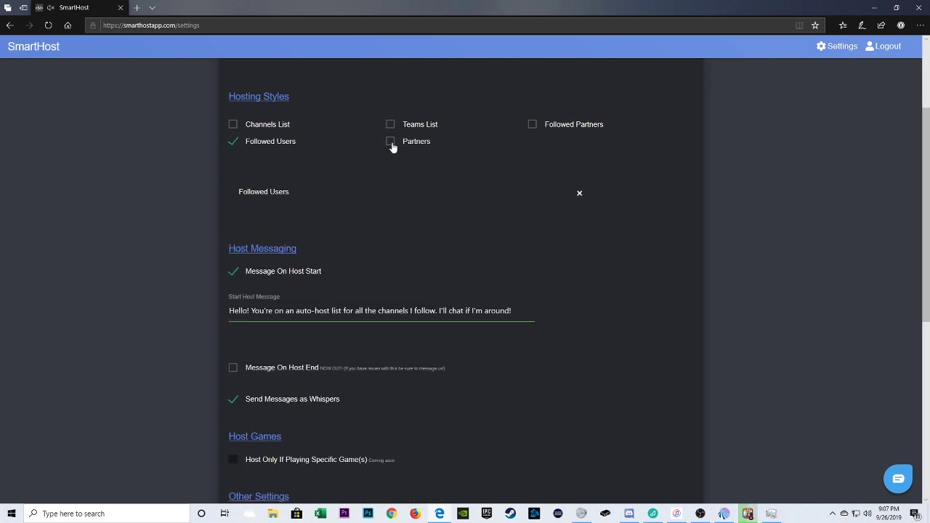
{"action": "left_click", "coordinate": [390, 143]}
{"action": "left_click", "coordinate": [242, 143]}
{"action": "left_click", "coordinate": [392, 143]}
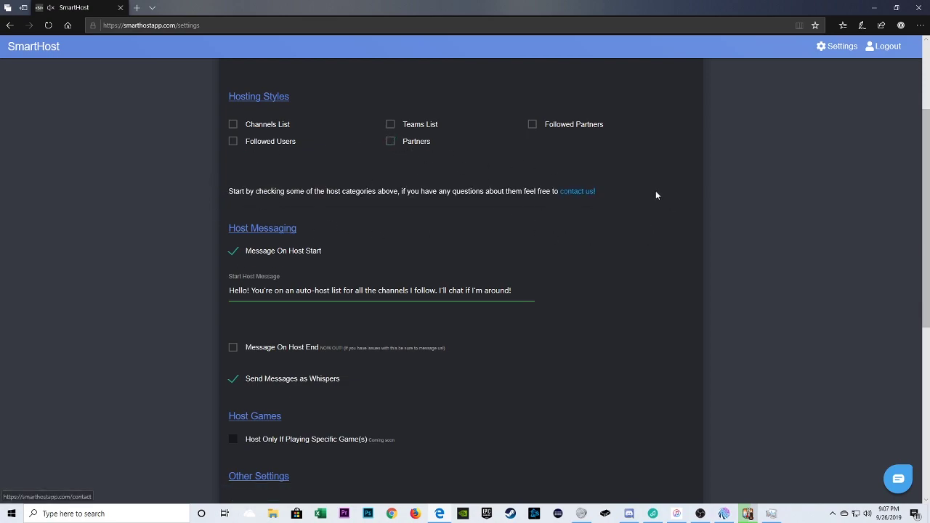
{"action": "left_click", "coordinate": [533, 127]}
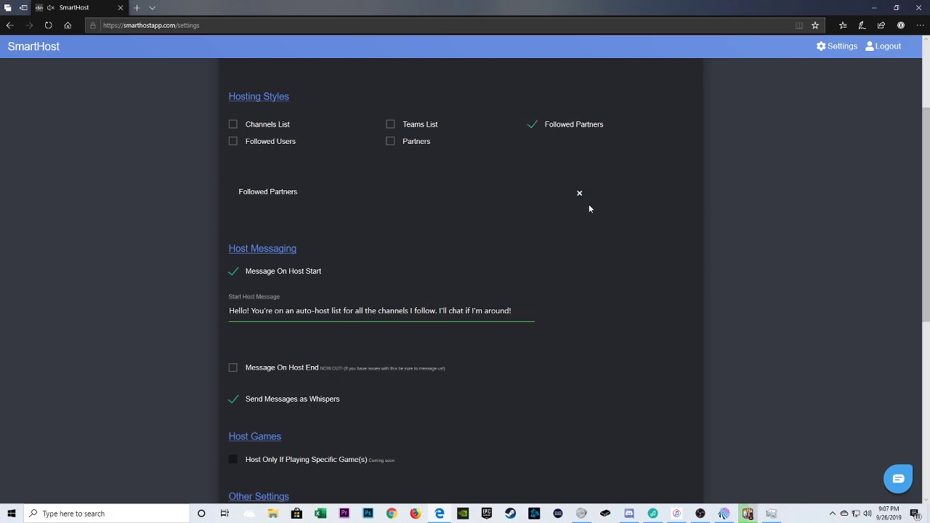
{"action": "left_click", "coordinate": [531, 127]}
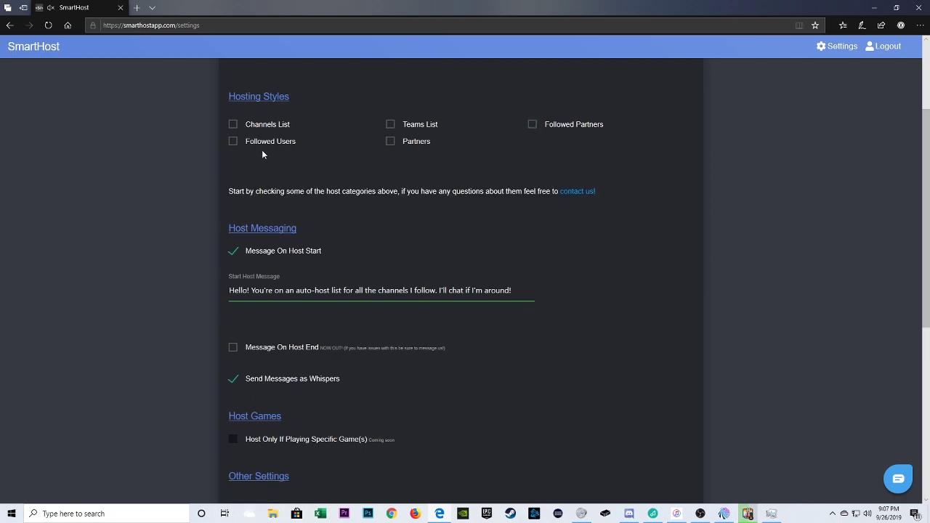
Switch Channels List on and off, and set Followed Users as the only active hosting style
{"action": "left_click", "coordinate": [233, 125]}
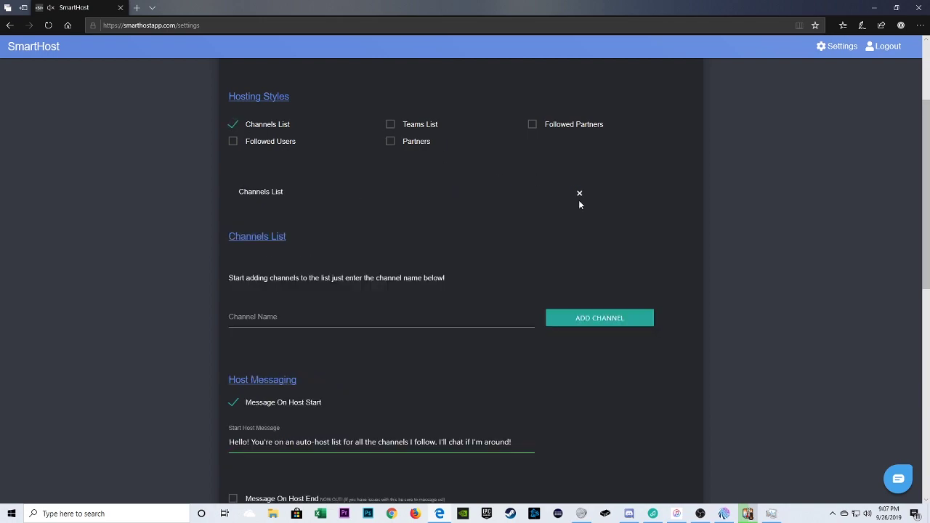
{"action": "left_click", "coordinate": [231, 124]}
{"action": "left_click", "coordinate": [233, 141]}
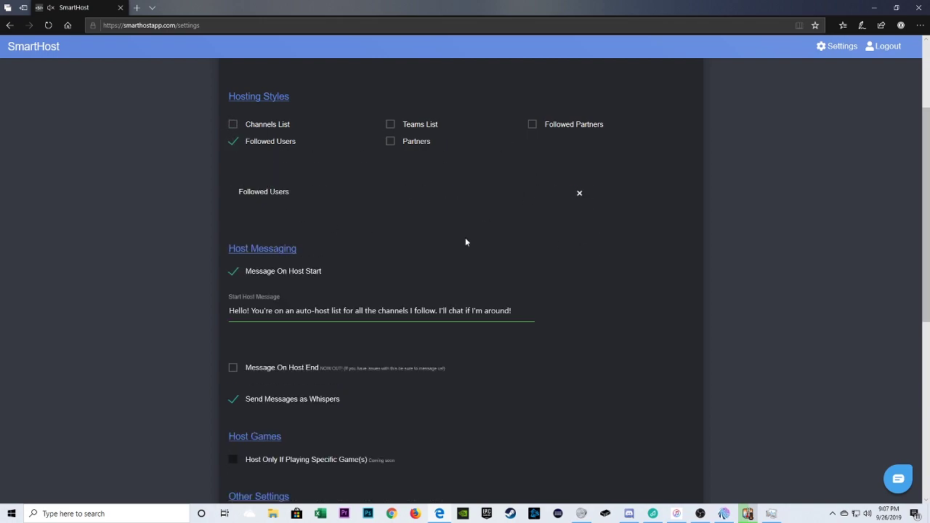
Examine the start host message, the other Host Messaging options and the Host Games section
{"action": "scroll", "coordinate": [109, 294], "scroll_direction": "down", "scroll_amount": 2}
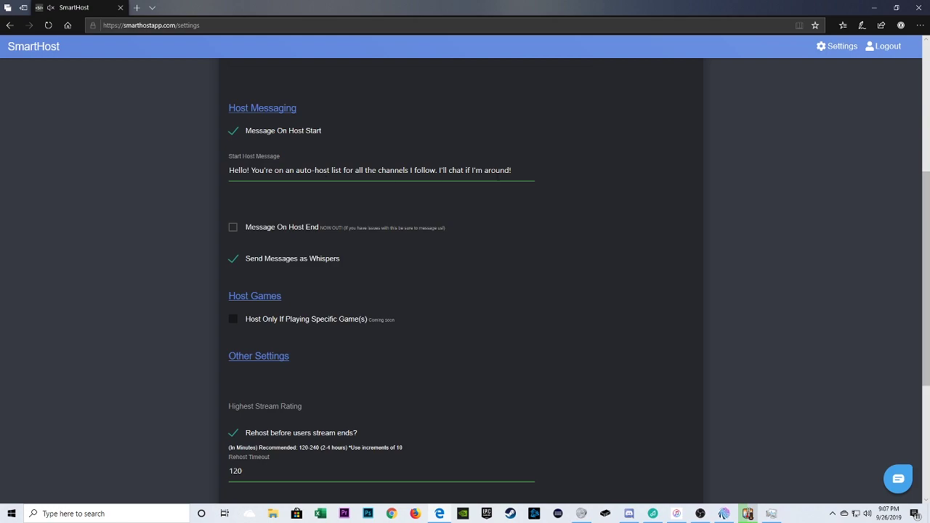
{"action": "left_click_drag", "start_coordinate": [516, 171], "coordinate": [219, 180]}
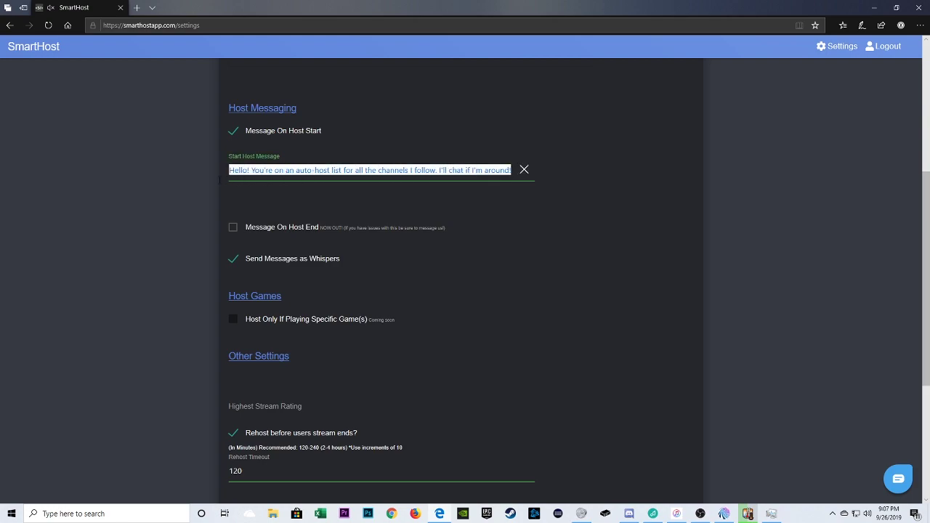
{"action": "left_click", "coordinate": [512, 217]}
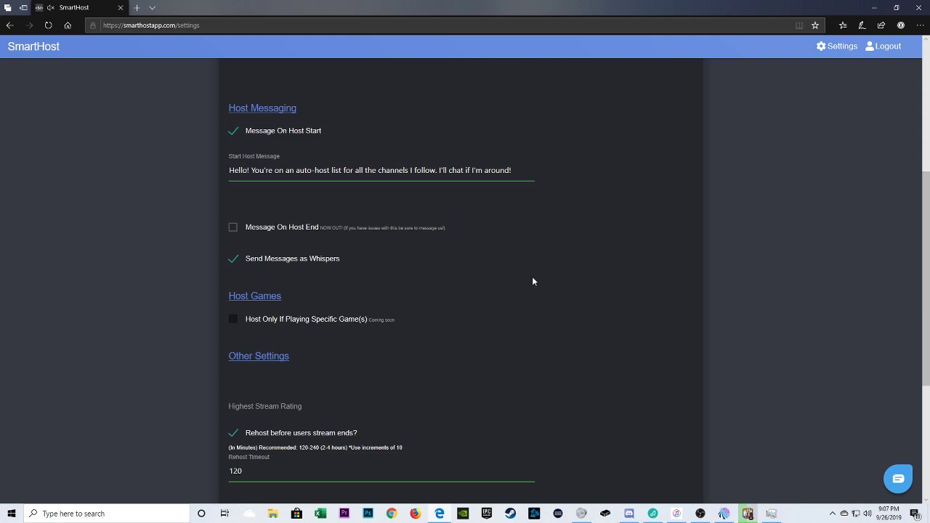
{"action": "left_click_drag", "start_coordinate": [513, 170], "coordinate": [231, 188]}
{"action": "left_click", "coordinate": [585, 147]}
{"action": "scroll", "coordinate": [522, 322], "scroll_direction": "down", "scroll_amount": 1}
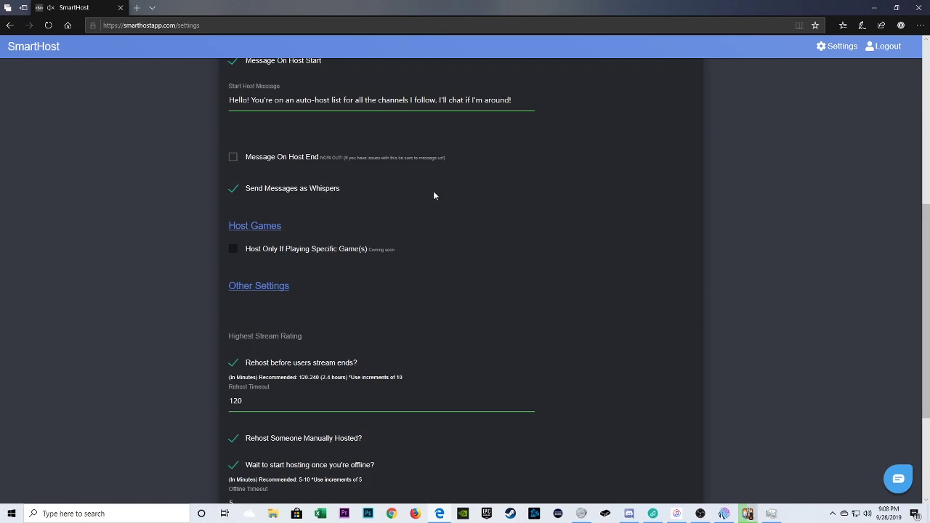
{"action": "scroll", "coordinate": [510, 232], "scroll_direction": "down", "scroll_amount": 1}
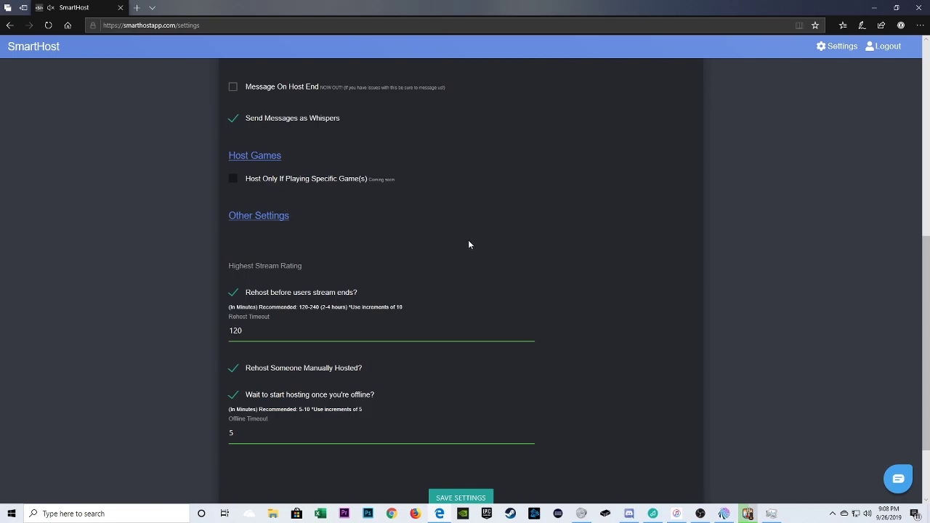
{"action": "scroll", "coordinate": [483, 245], "scroll_direction": "down", "scroll_amount": 1}
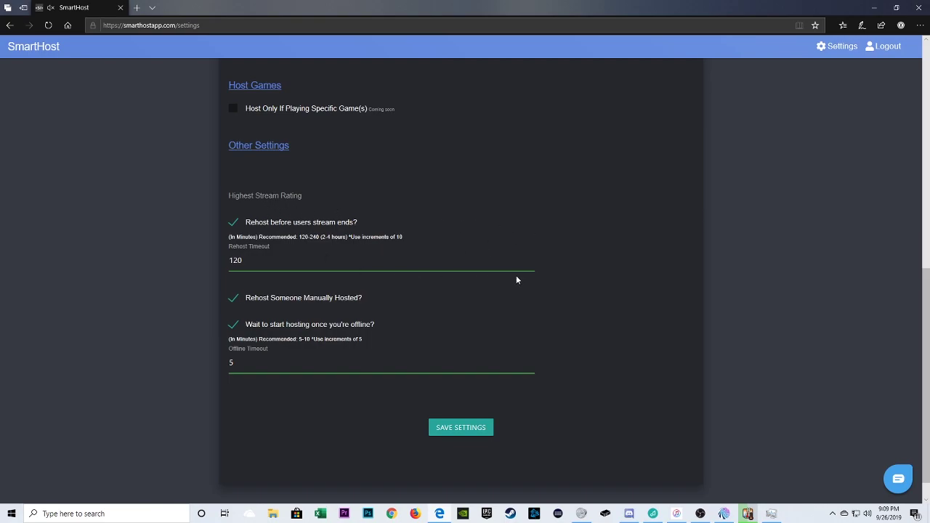
Turn the option to rehost before a user's stream ends off and on again, and examine its Rehost Timeout value
{"action": "left_click", "coordinate": [232, 224]}
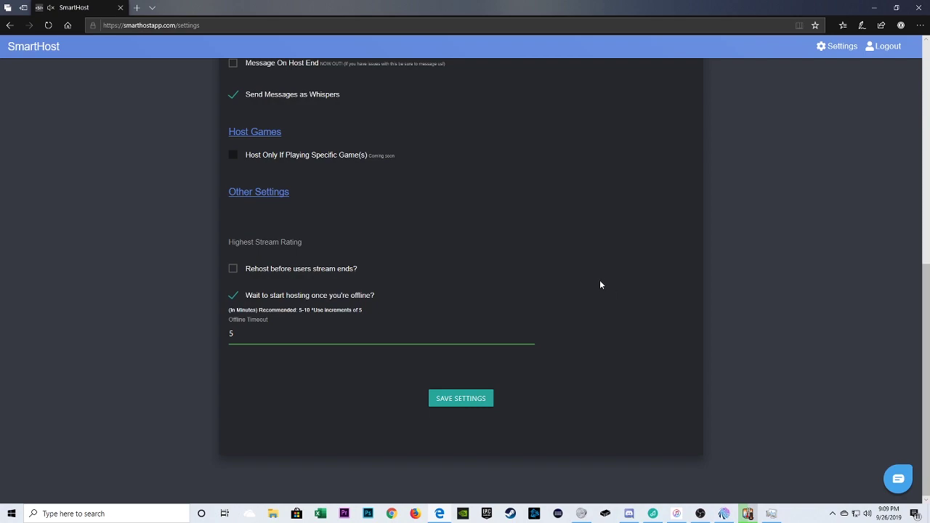
{"action": "left_click", "coordinate": [233, 269]}
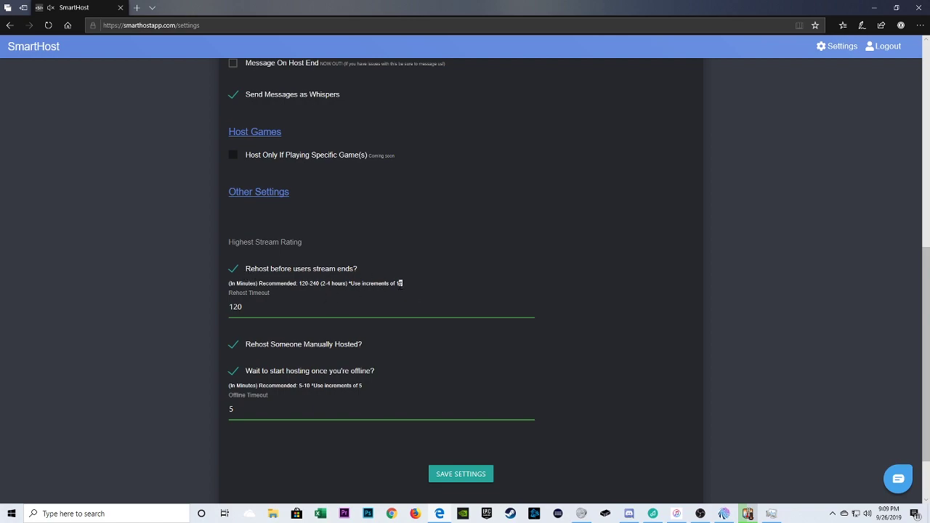
{"action": "left_click", "coordinate": [309, 309]}
{"action": "left_click_drag", "start_coordinate": [264, 310], "coordinate": [233, 307]}
{"action": "left_click", "coordinate": [588, 320]}
Save the host settings
{"action": "scroll", "coordinate": [651, 361], "scroll_direction": "down", "scroll_amount": 2}
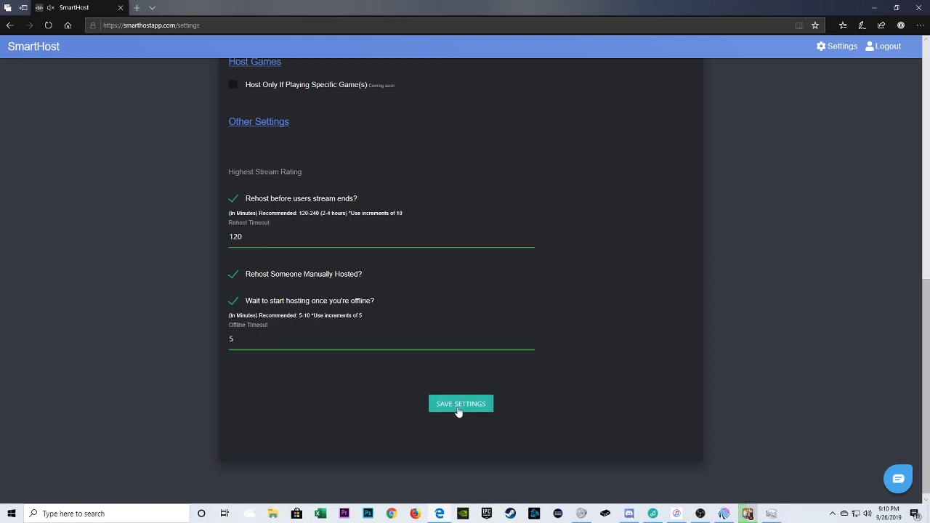
{"action": "left_click", "coordinate": [462, 407]}
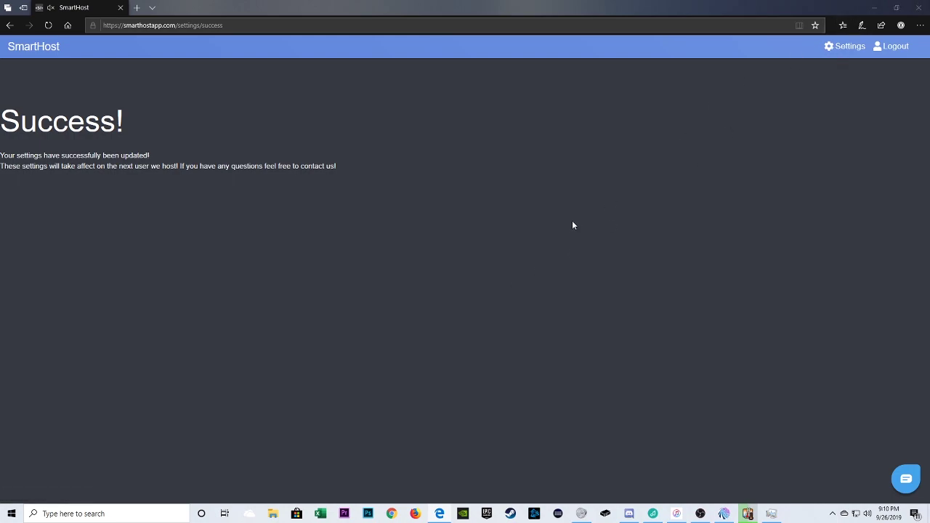
Reopen the host settings page and review the saved hosting style, messaging and other settings
{"action": "left_click", "coordinate": [843, 46]}
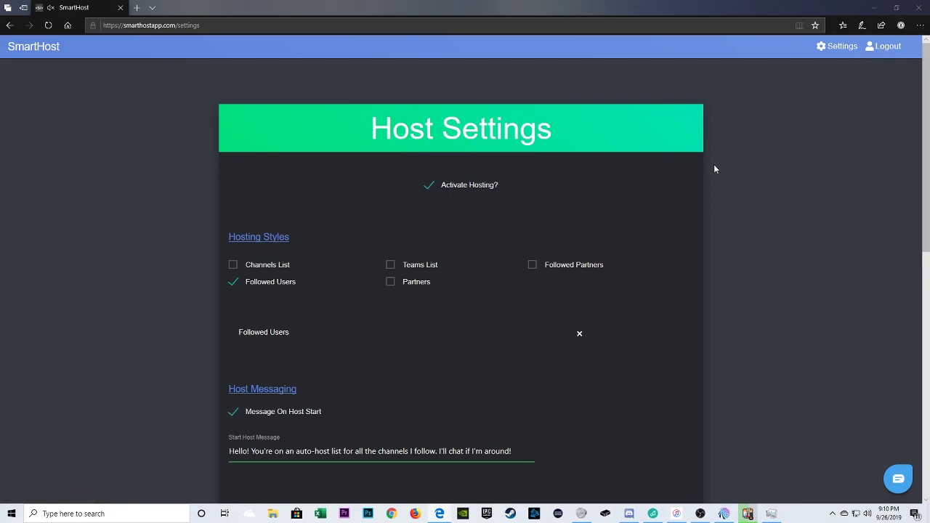
{"action": "scroll", "coordinate": [421, 287], "scroll_direction": "down", "scroll_amount": 4}
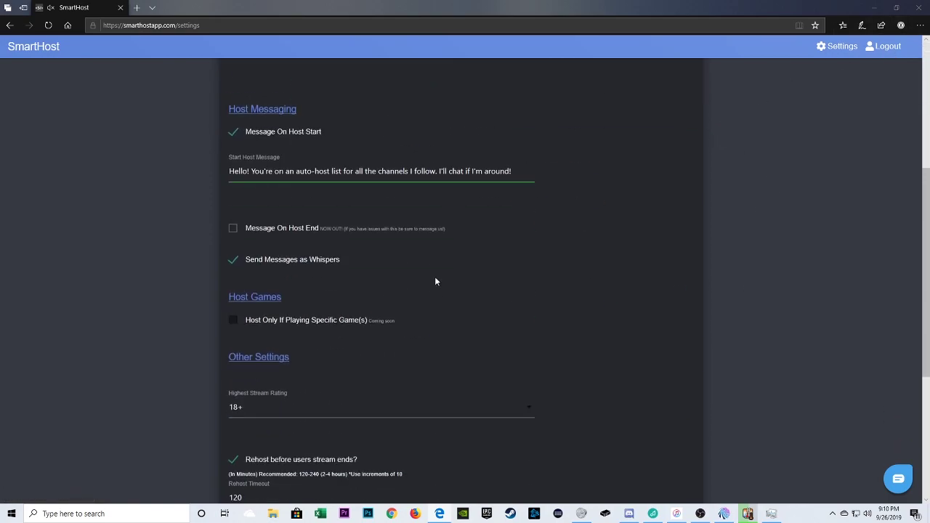
{"action": "scroll", "coordinate": [621, 262], "scroll_direction": "down", "scroll_amount": 4}
{"action": "scroll", "coordinate": [643, 312], "scroll_direction": "up", "scroll_amount": 8}
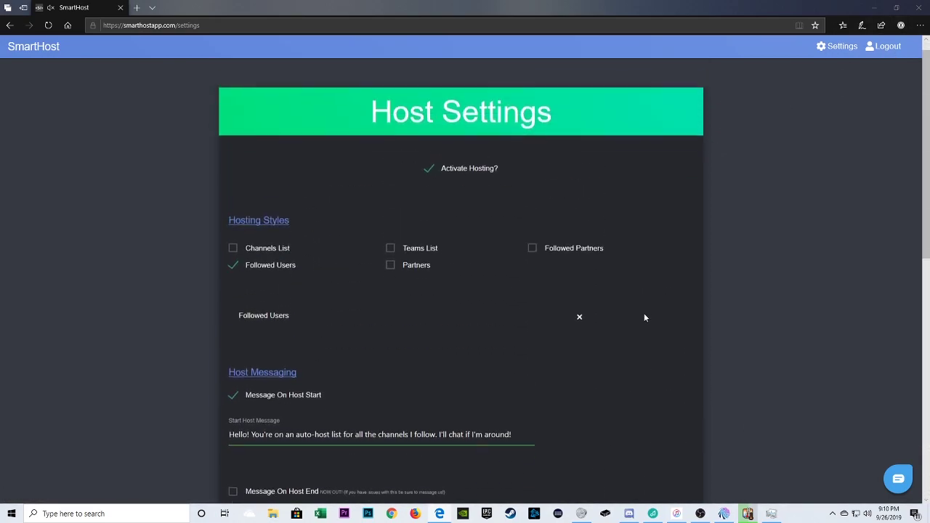